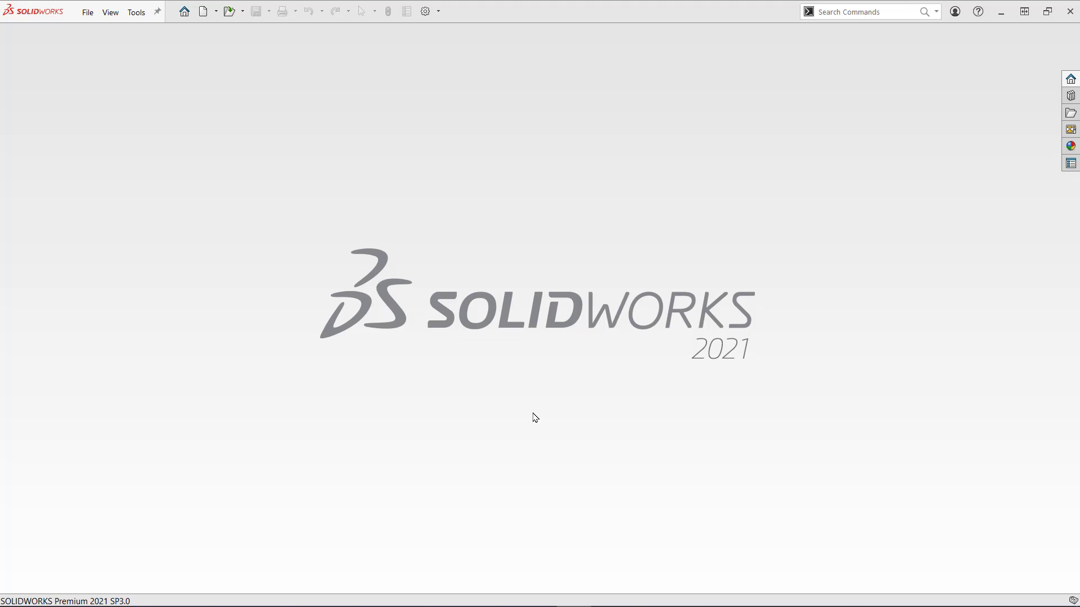
# - Create a new assembly document from the Assembly template
pyautogui.click(202, 11)
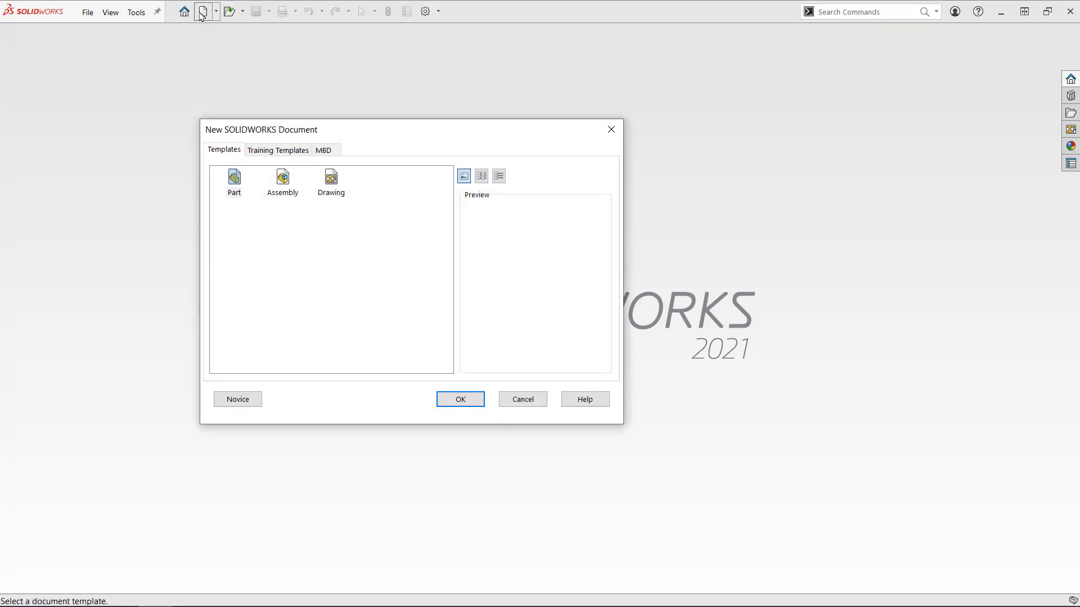
pyautogui.click(291, 191)
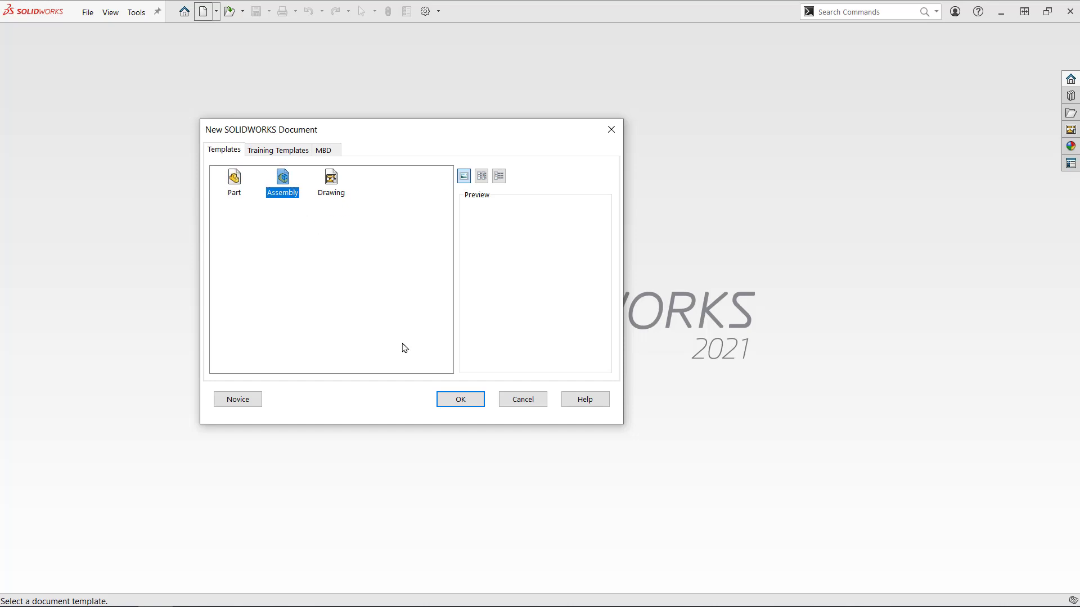
pyautogui.click(454, 399)
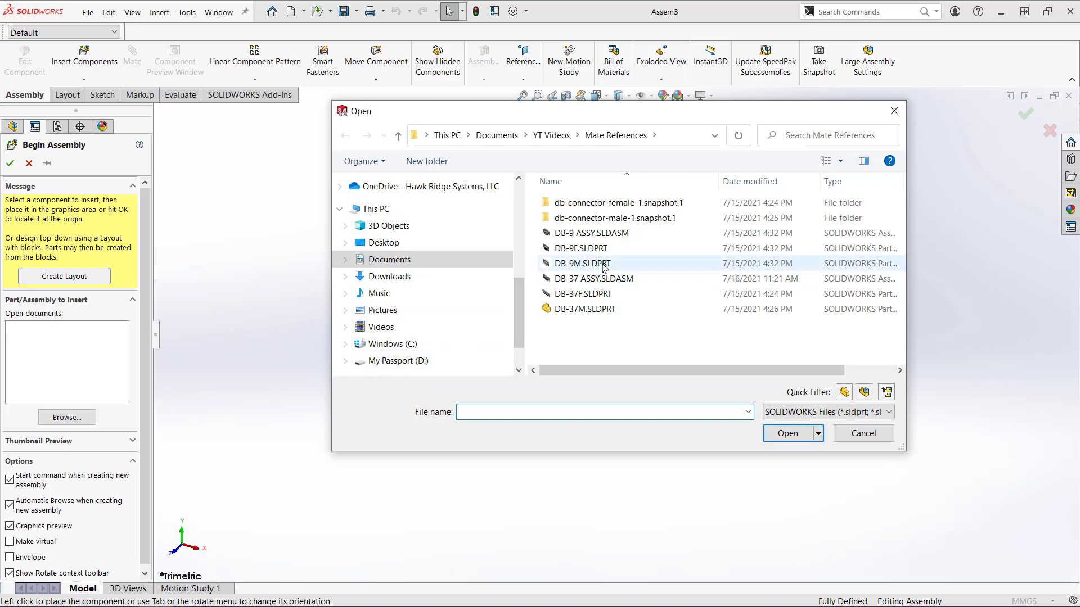
# - Insert DB-9F.SLDPRT and fix it at the assembly origin
pyautogui.click(603, 252)
pyautogui.click(790, 433)
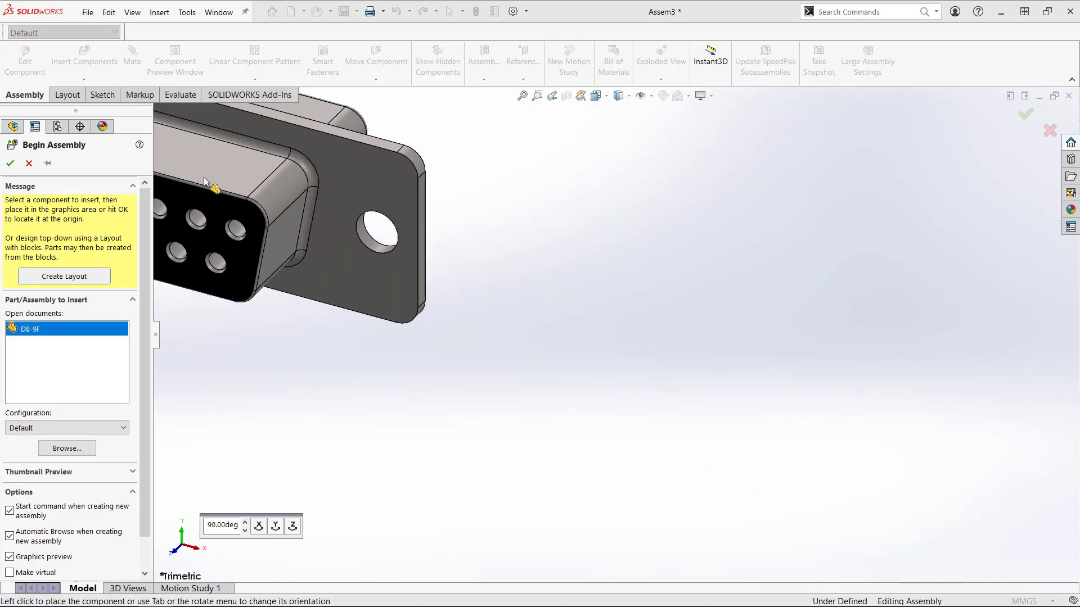
pyautogui.click(10, 163)
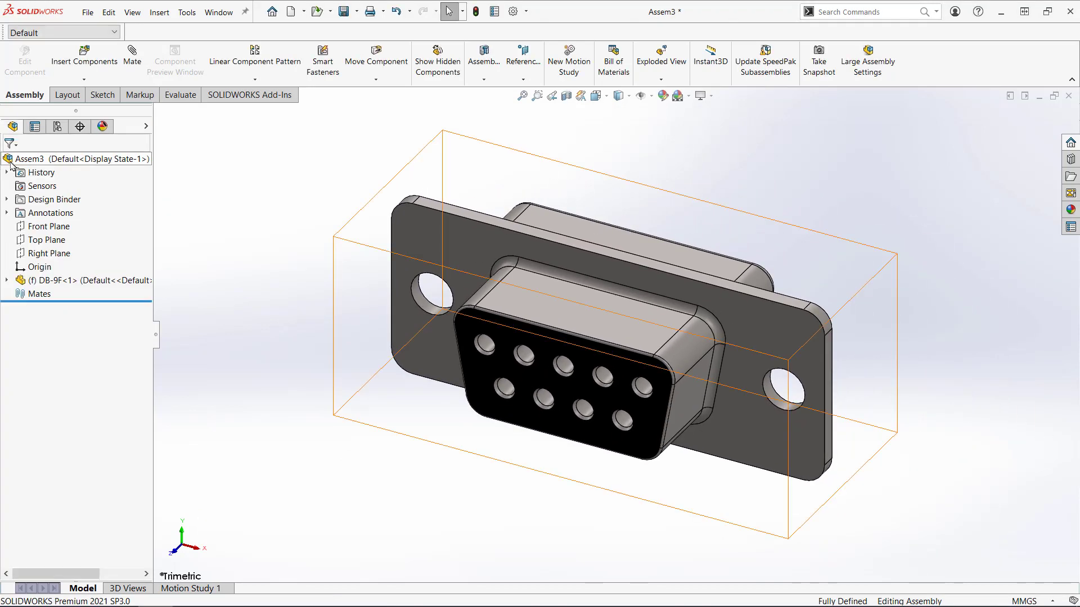
# - Insert DB-9M.SLDPRT so it auto-mates to DB-9F
pyautogui.click(77, 66)
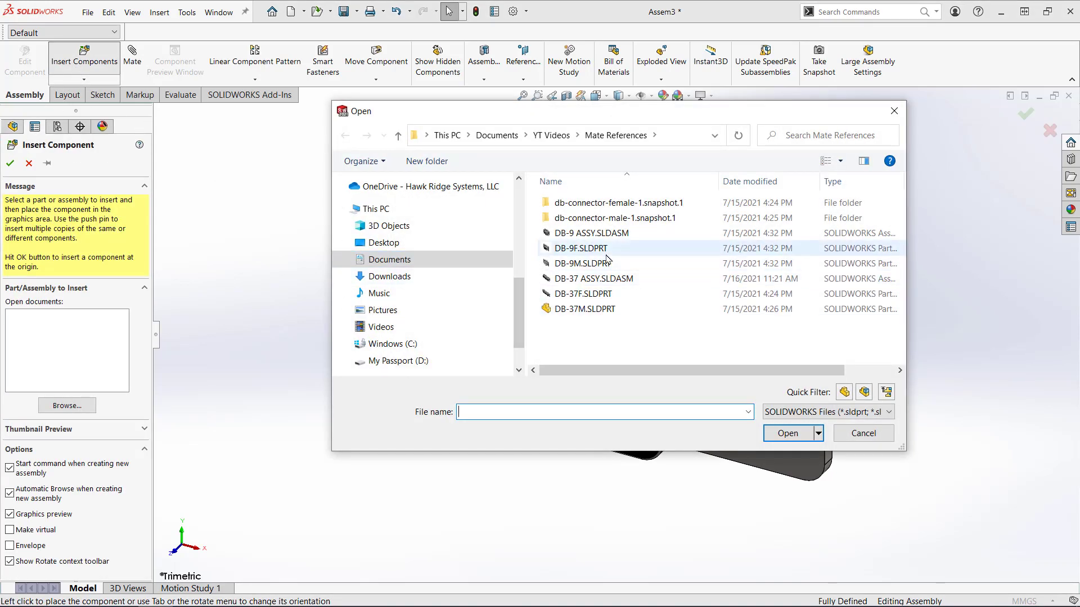
pyautogui.click(605, 265)
pyautogui.click(790, 434)
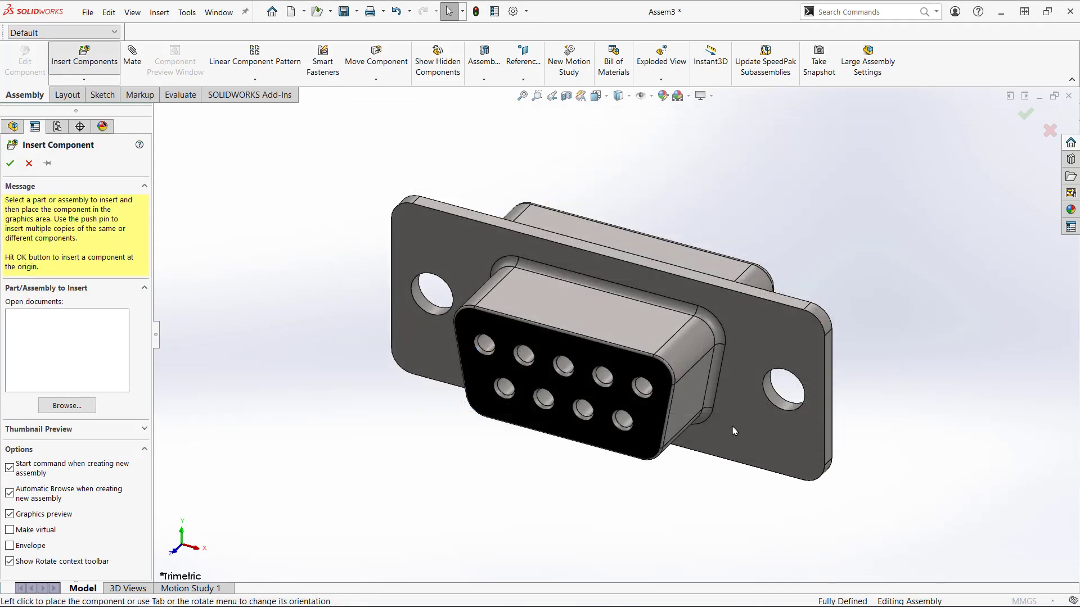
pyautogui.click(599, 397)
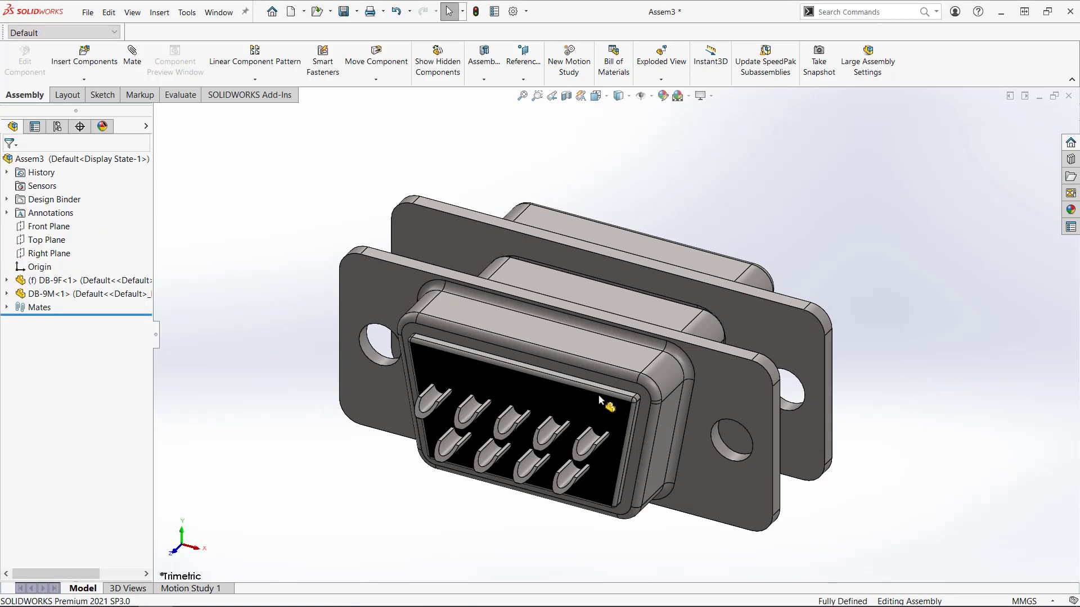
# - Expand Mates and the MateReferences folders of DB-9F<1> and DB-9M<1> in the tree
pyautogui.click(6, 308)
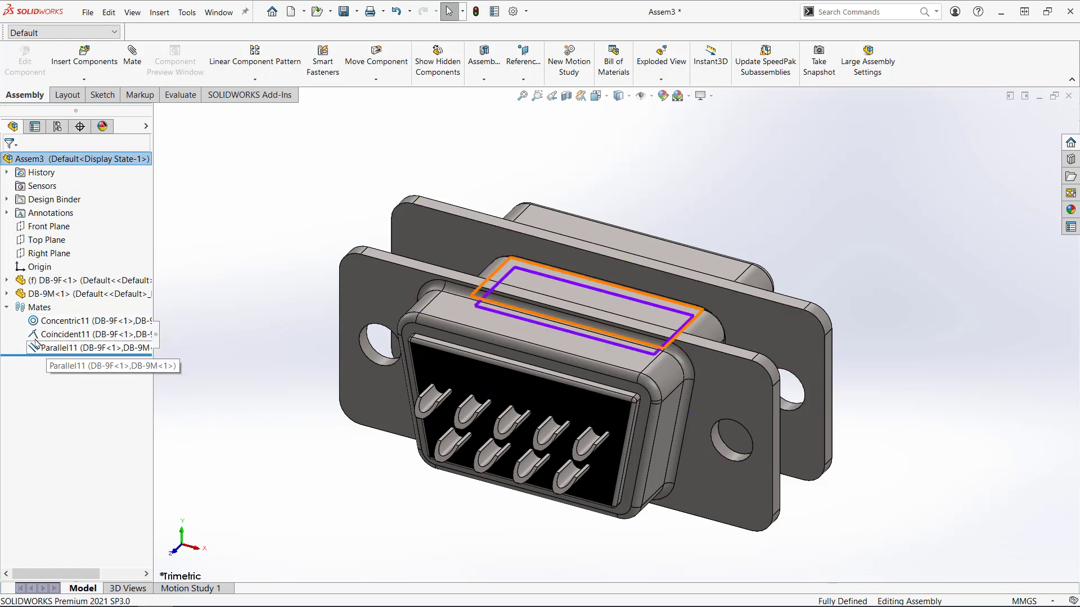
pyautogui.click(8, 281)
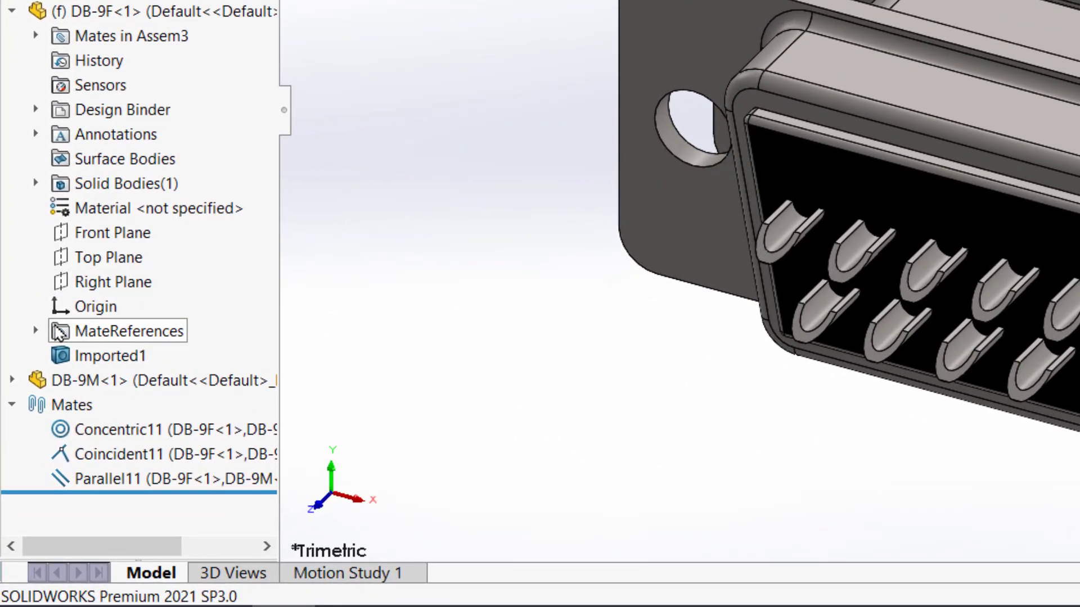
pyautogui.click(36, 330)
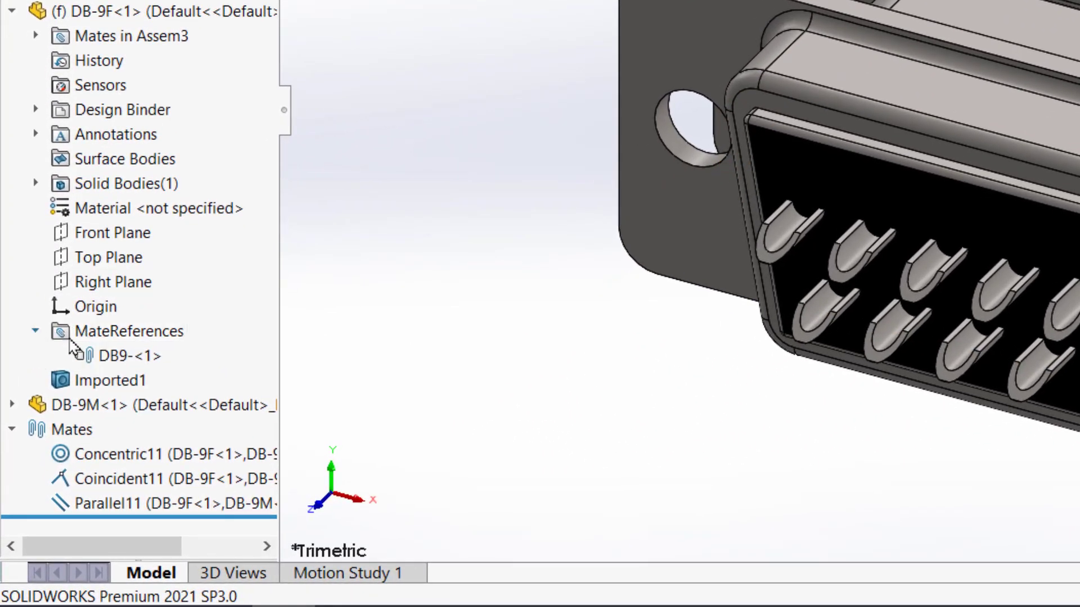
pyautogui.click(12, 405)
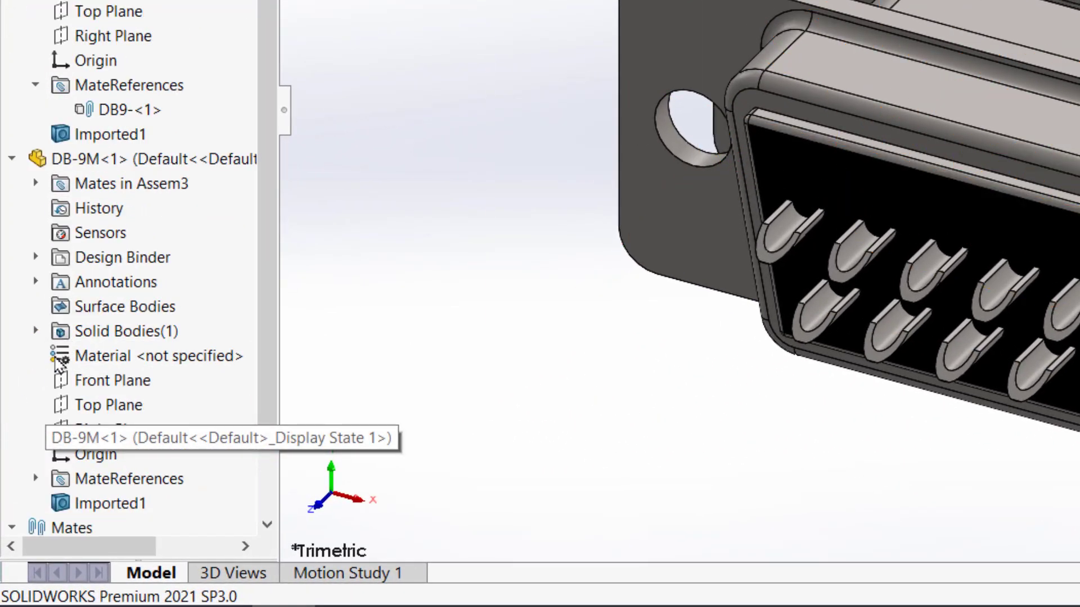
pyautogui.click(36, 478)
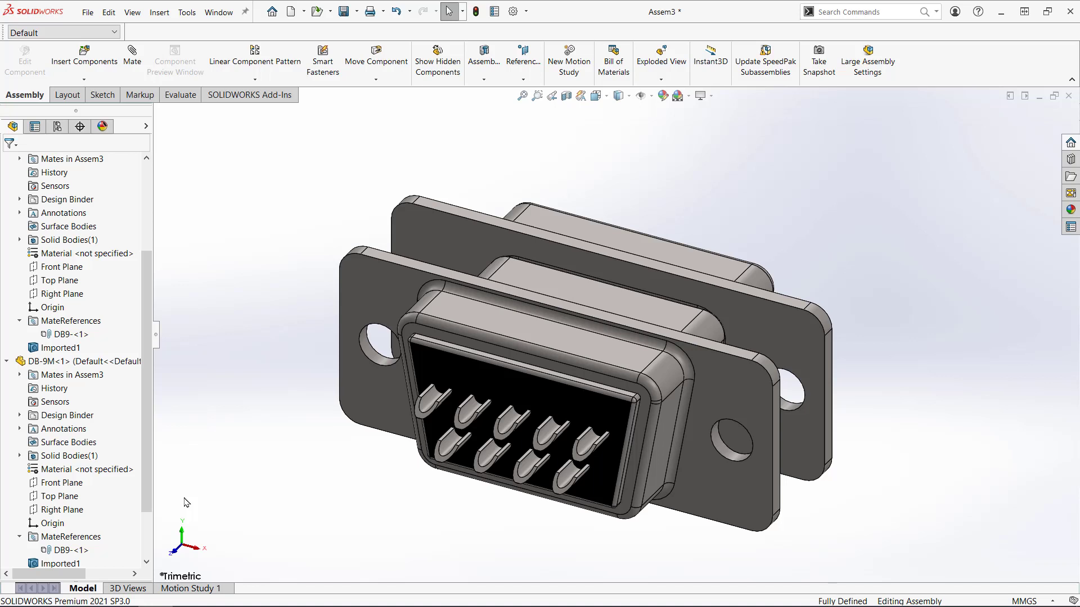
# - Open DB-37 ASSY.SLDASM from recent files and expand its Mates folder
pyautogui.hotkey('ctrl', 'F2')
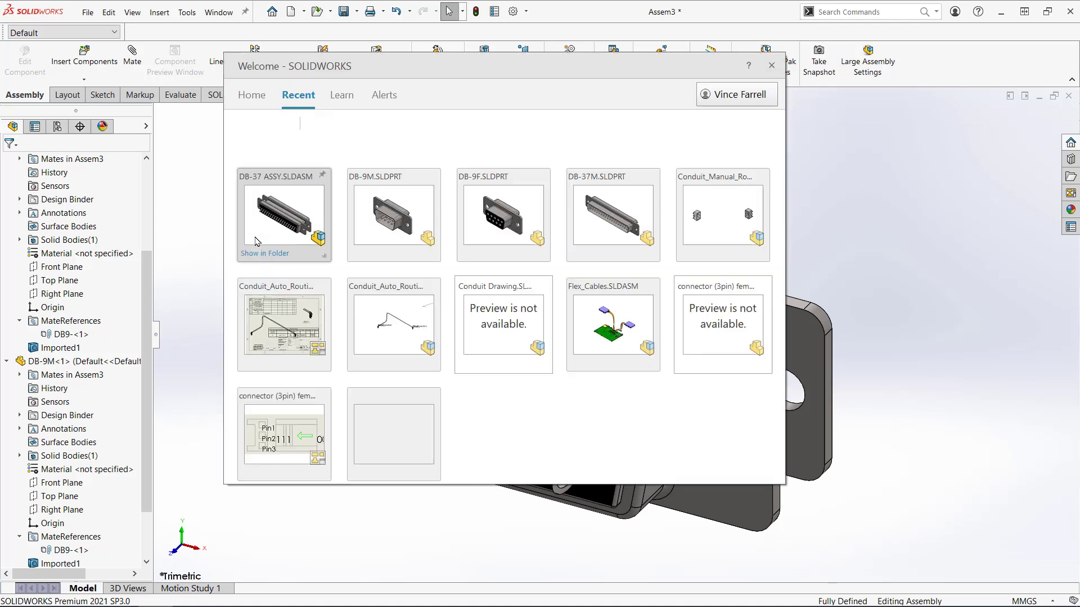
pyautogui.click(267, 223)
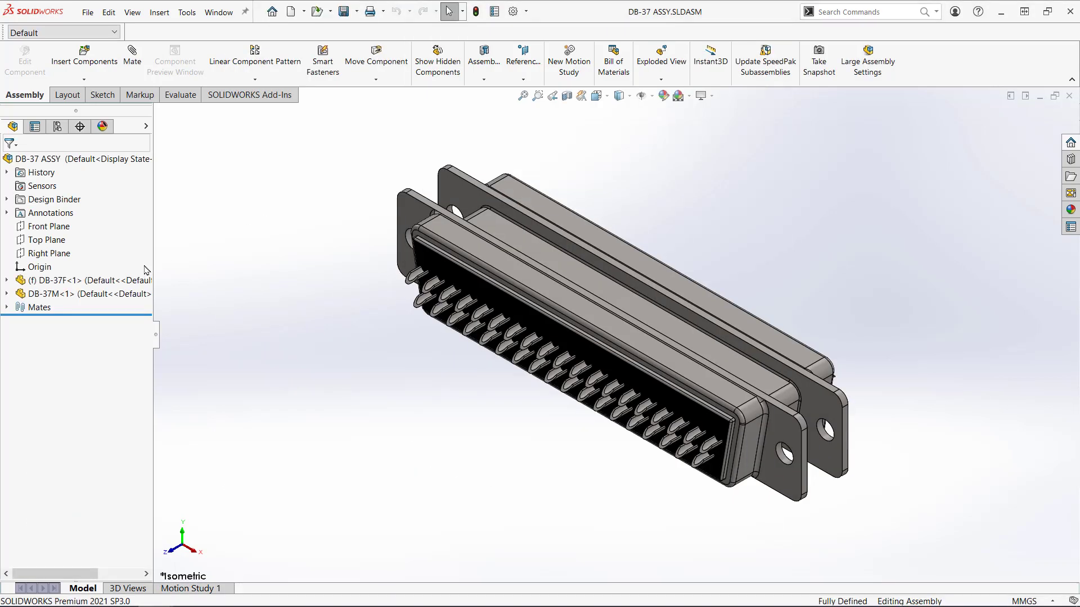
pyautogui.click(7, 307)
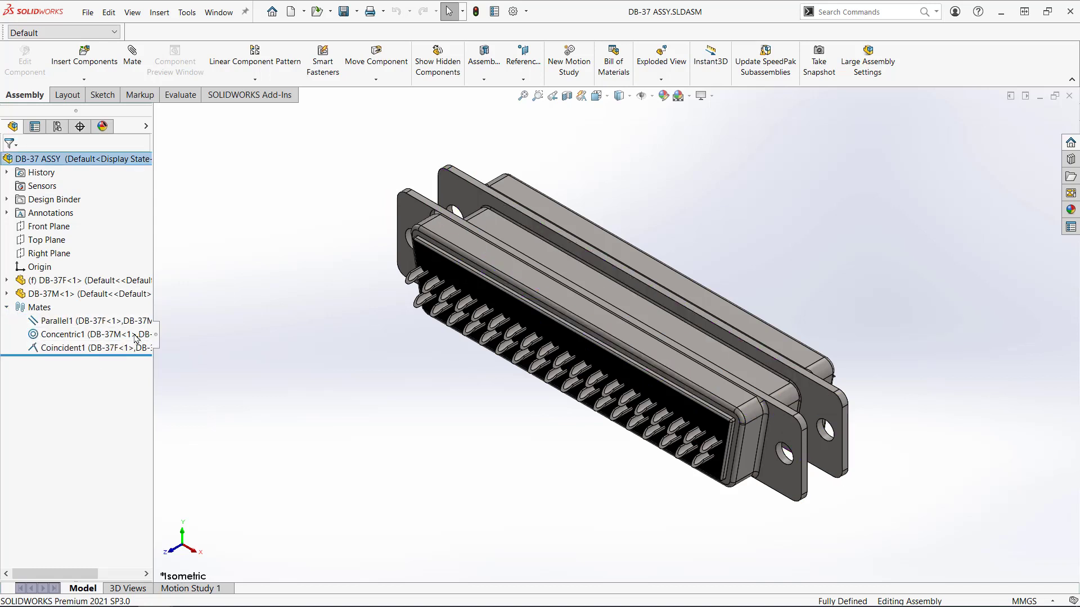
# - Edit DB-37M<1> in place and start a Mate Reference from Reference Geometry
pyautogui.click(68, 294)
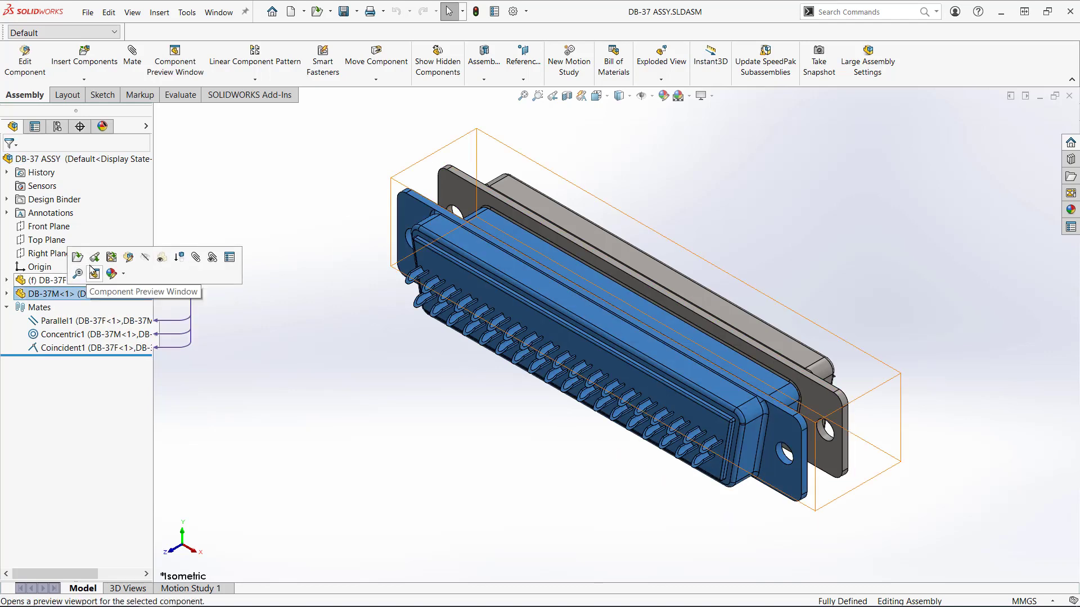
pyautogui.click(94, 257)
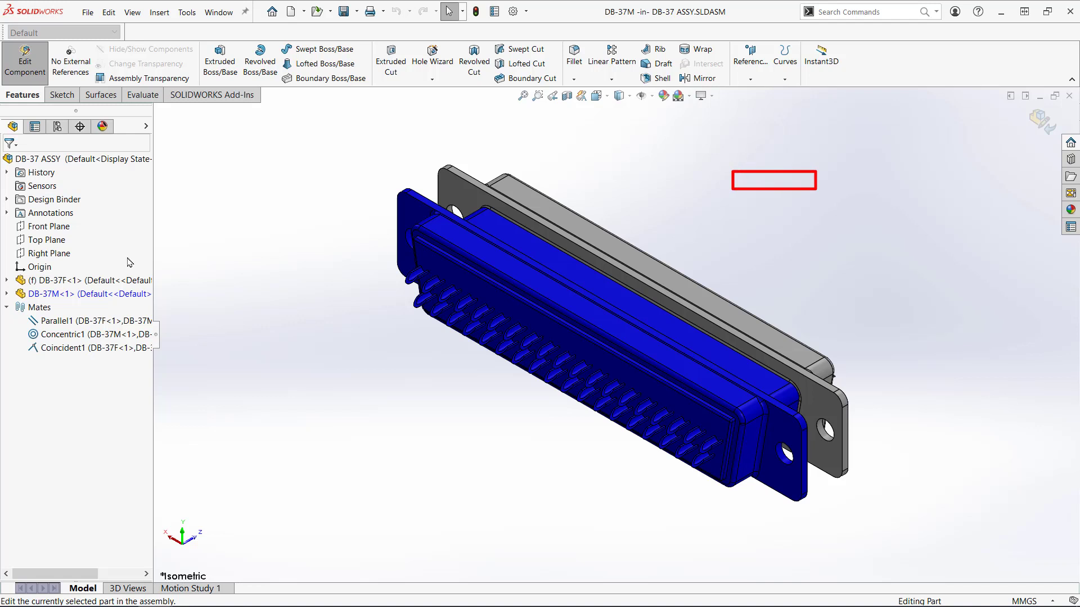
pyautogui.click(755, 83)
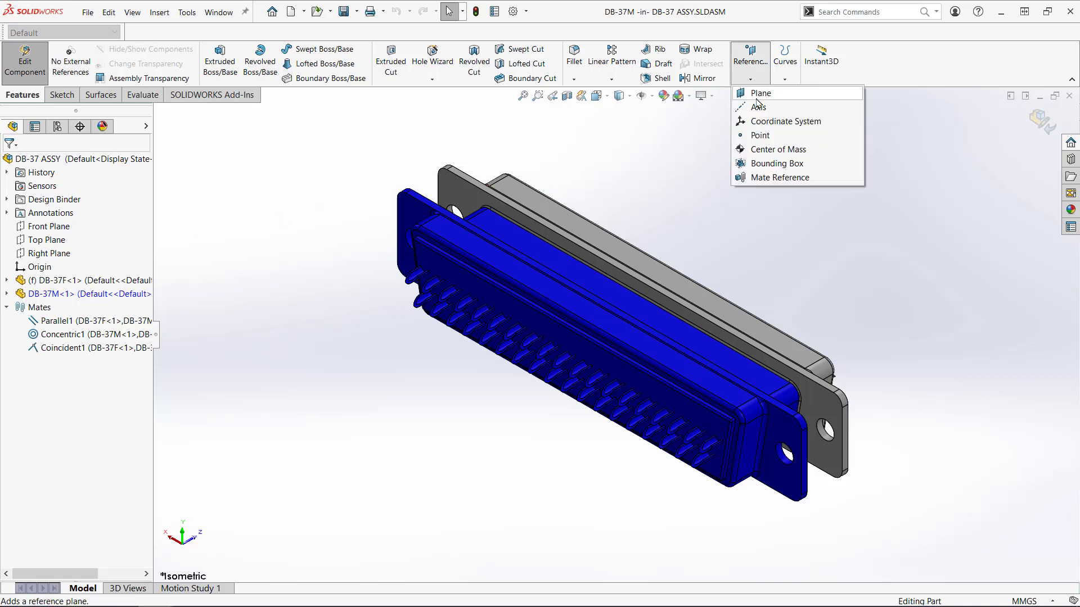
pyautogui.click(754, 177)
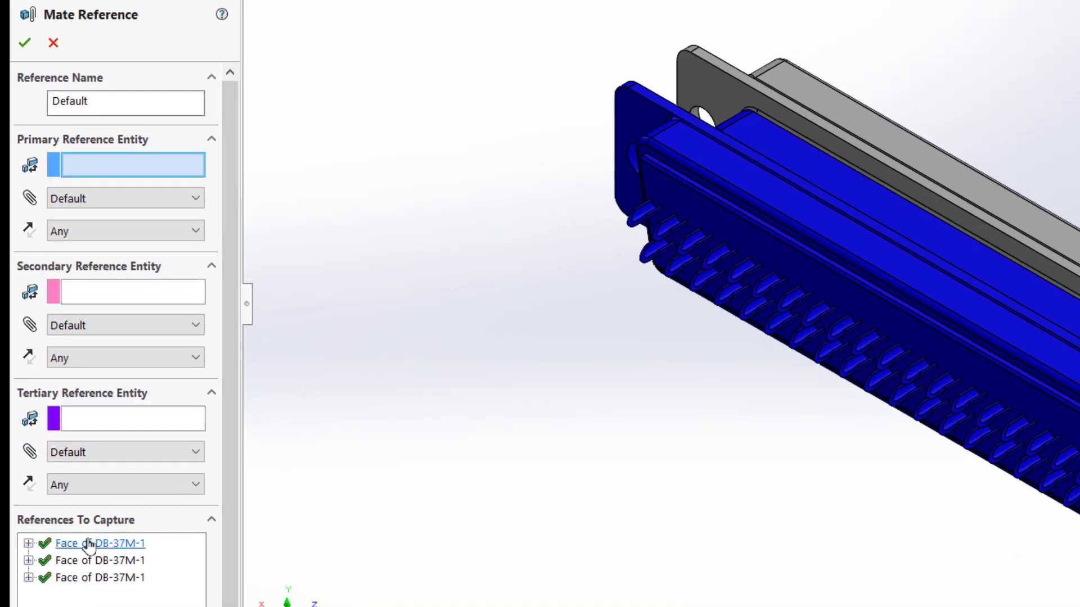
# - Set Face<1> concentric, Face<2> coincident, Face<3> parallel as primary, secondary, tertiary entities
pyautogui.click(28, 543)
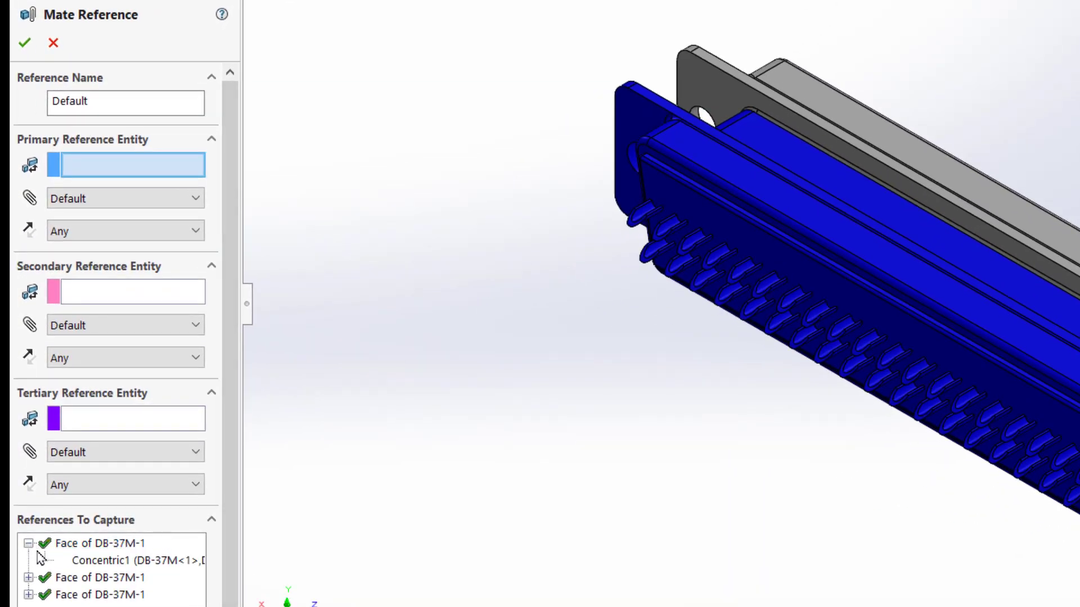
pyautogui.click(98, 561)
pyautogui.click(99, 578)
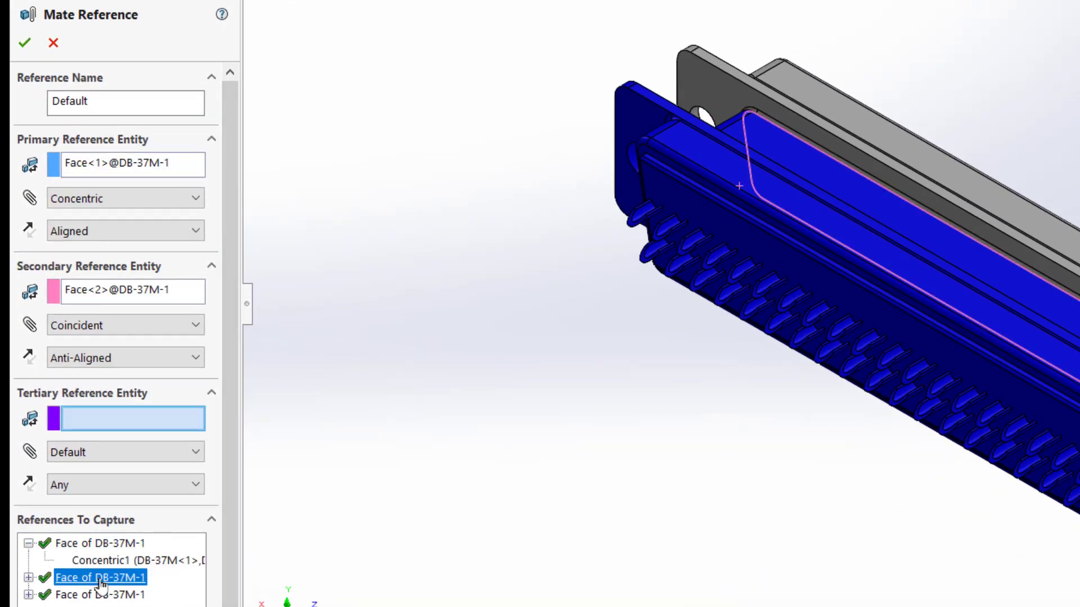
pyautogui.click(102, 595)
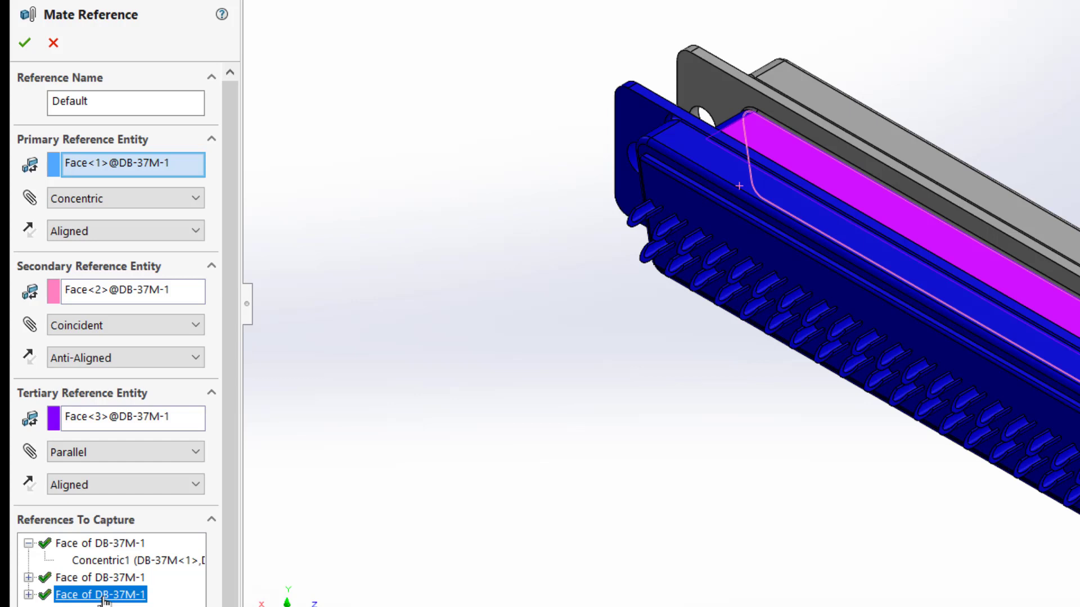
pyautogui.click(194, 206)
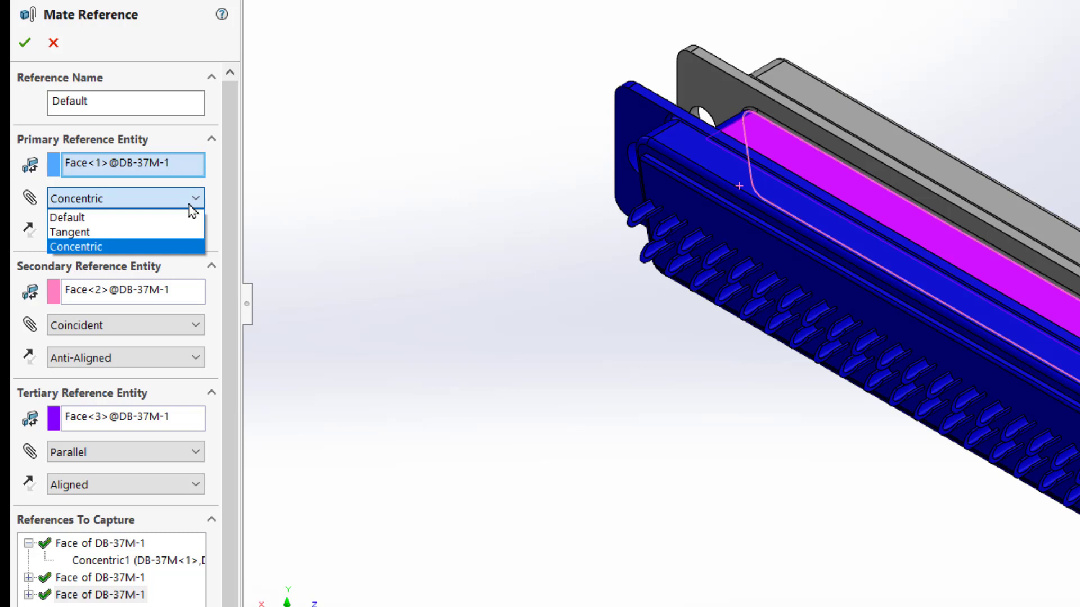
# - Keep the primary entity Concentric/Aligned, name the reference DB37, and save it
pyautogui.click(191, 206)
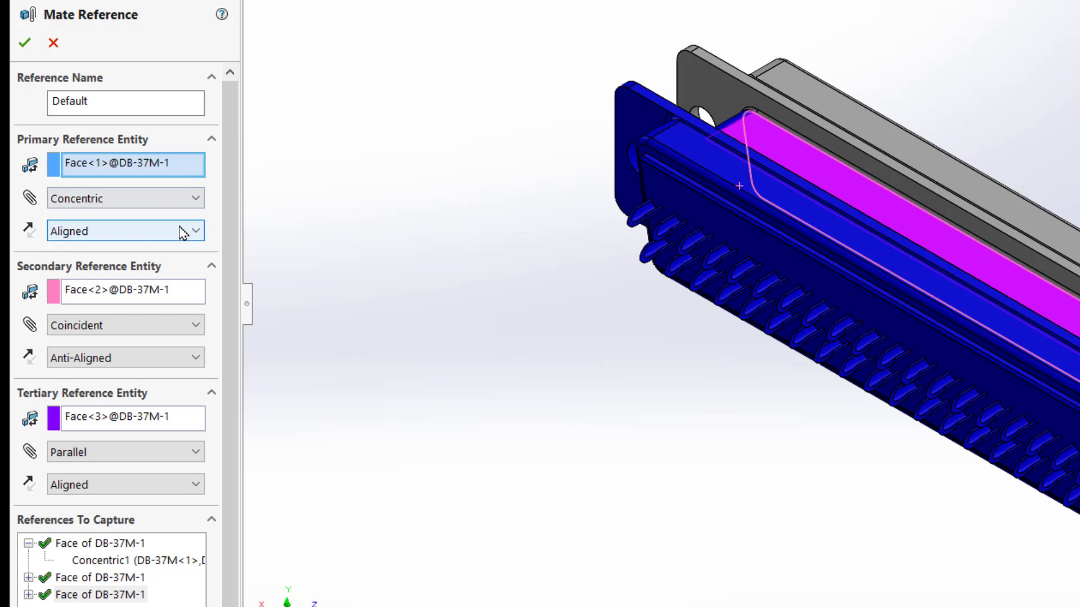
pyautogui.click(183, 233)
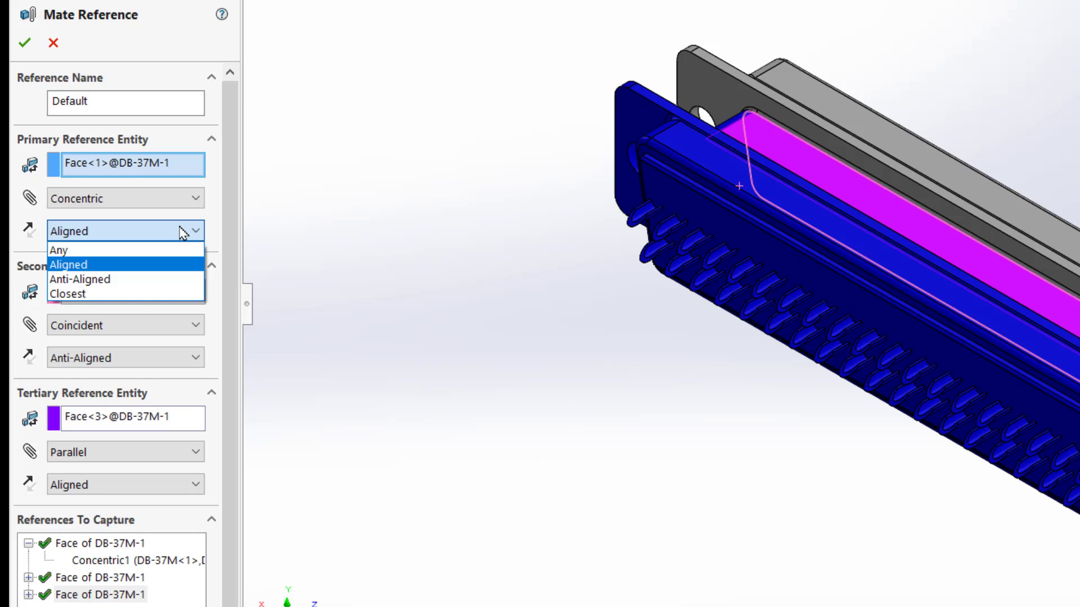
pyautogui.click(182, 232)
pyautogui.click(116, 104)
pyautogui.doubleClick(116, 105)
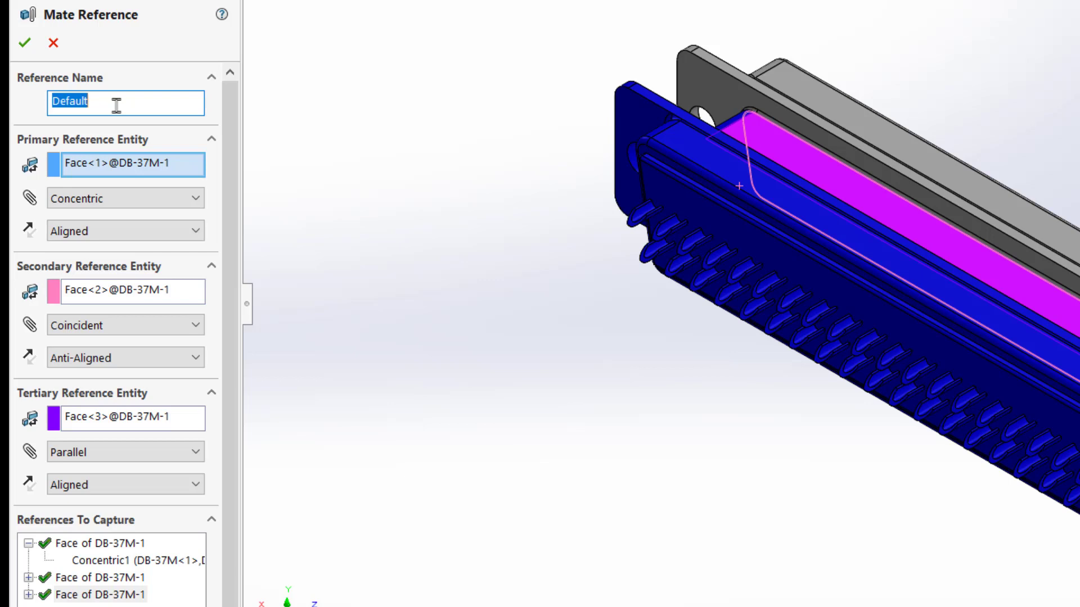
pyautogui.write('DB37')
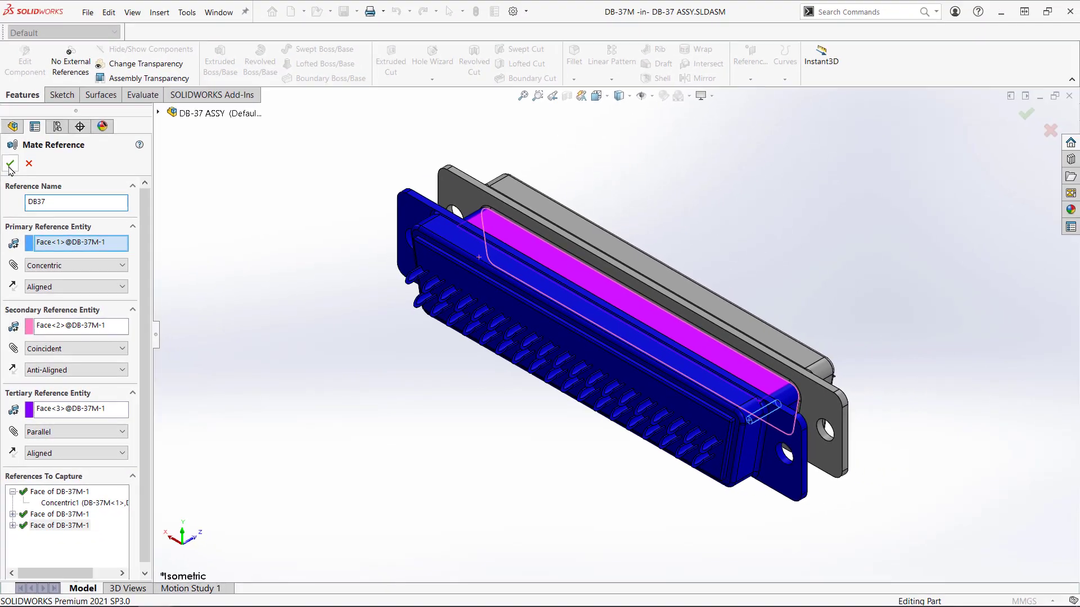
pyautogui.click(24, 43)
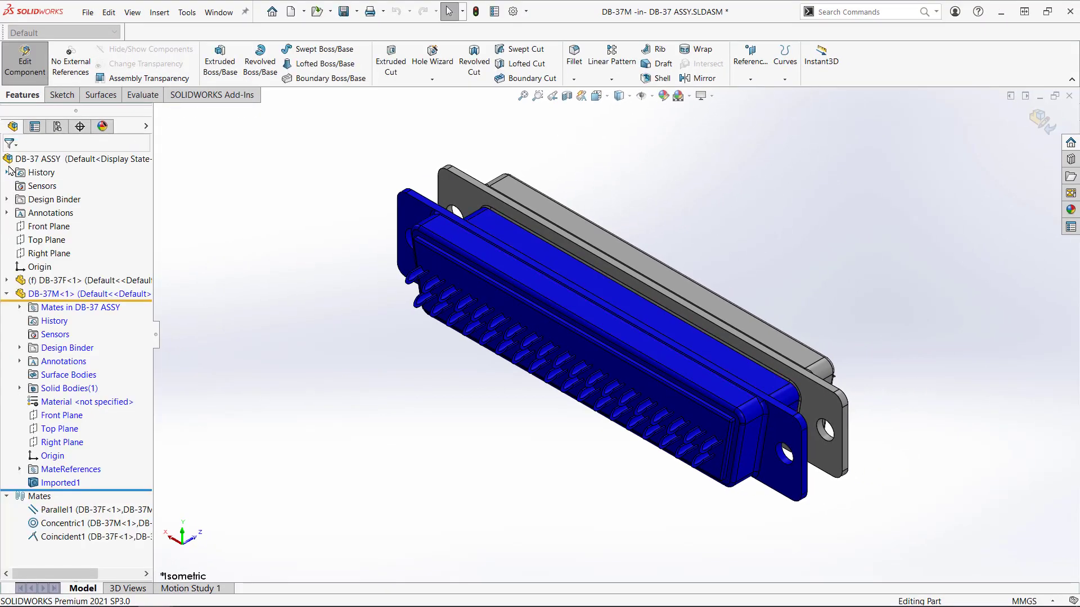
# - Exit editing DB-37M and open the DB-37F part in its own window
pyautogui.click(20, 469)
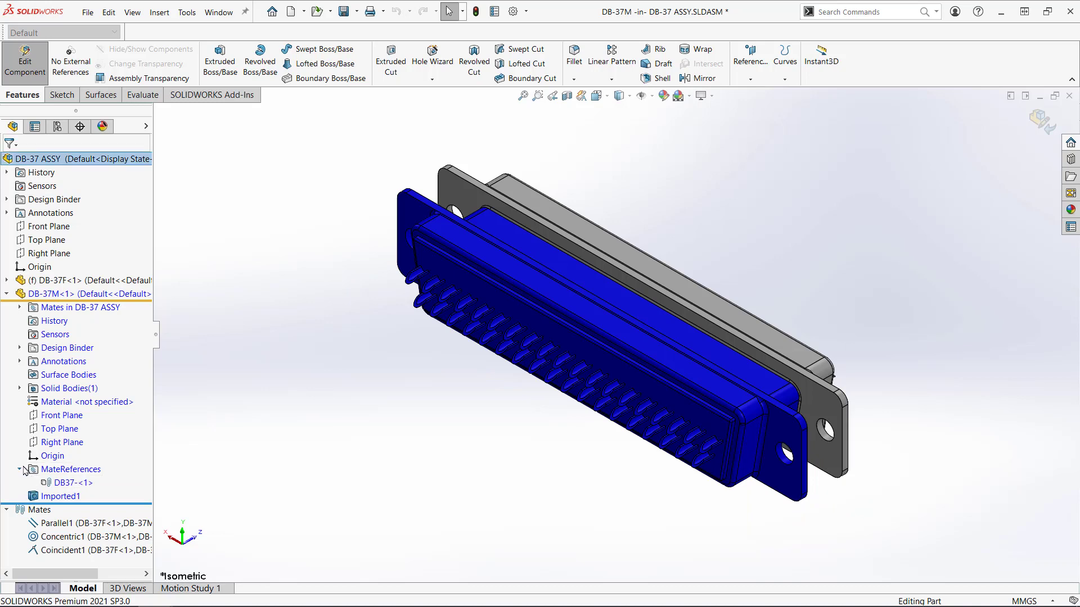
pyautogui.click(28, 66)
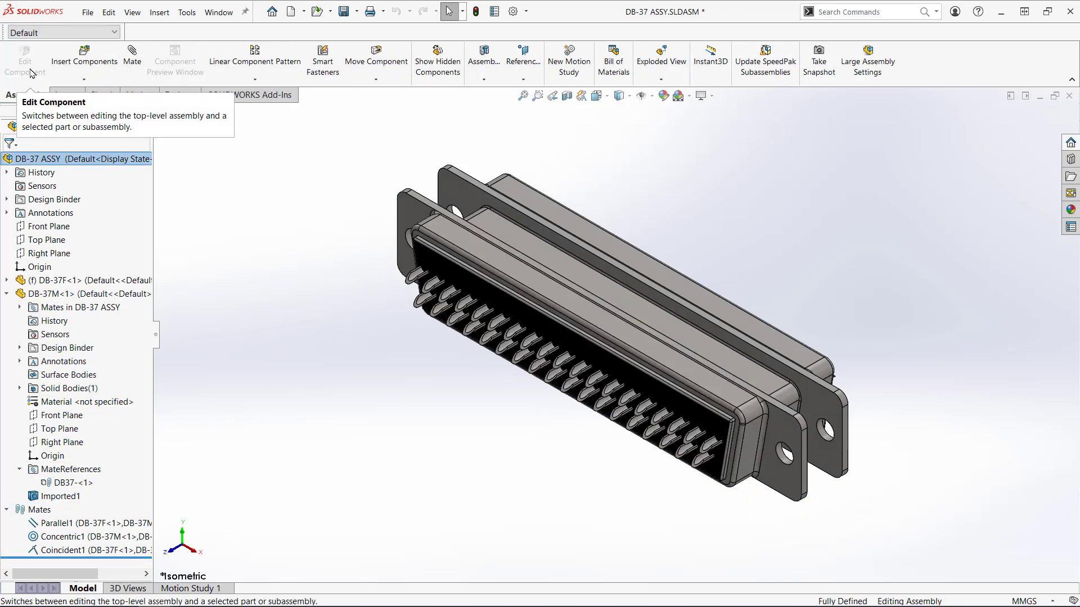
pyautogui.rightClick(48, 281)
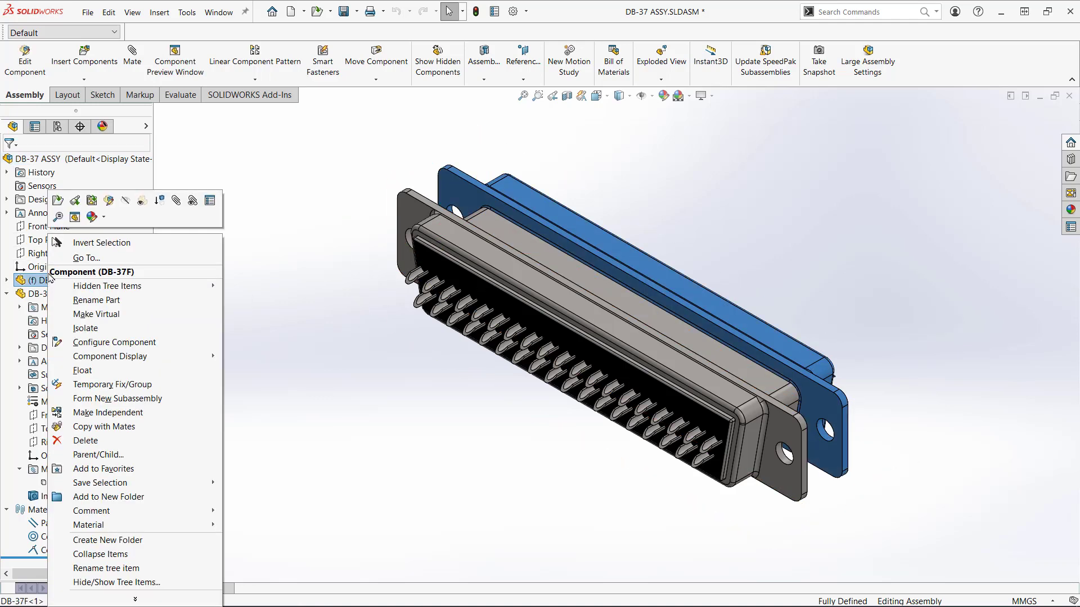
pyautogui.click(58, 200)
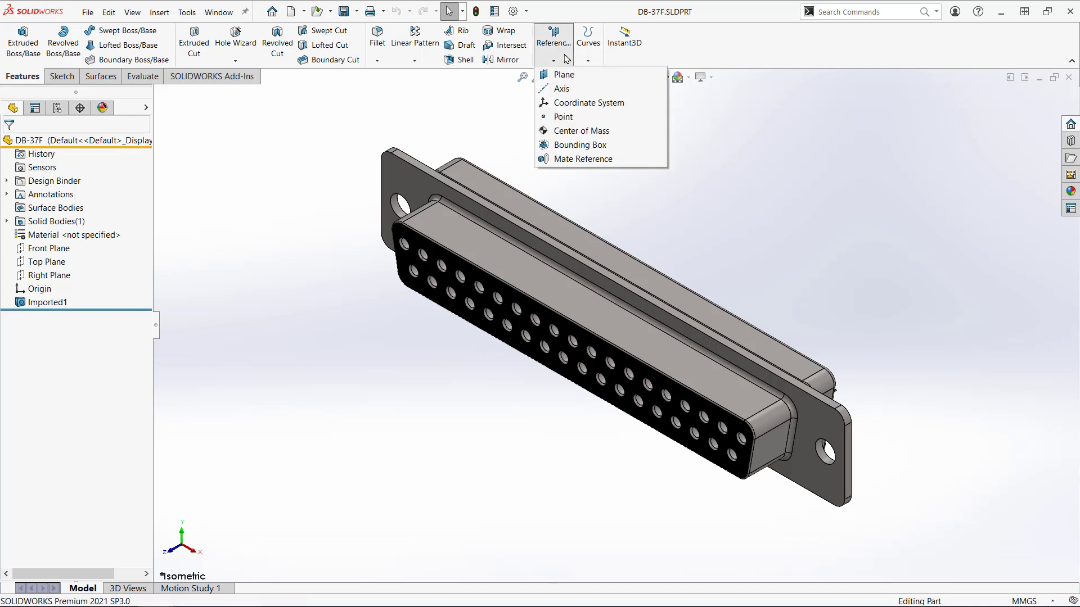
# - Start a new mate reference on DB-37F named DB37
pyautogui.click(571, 159)
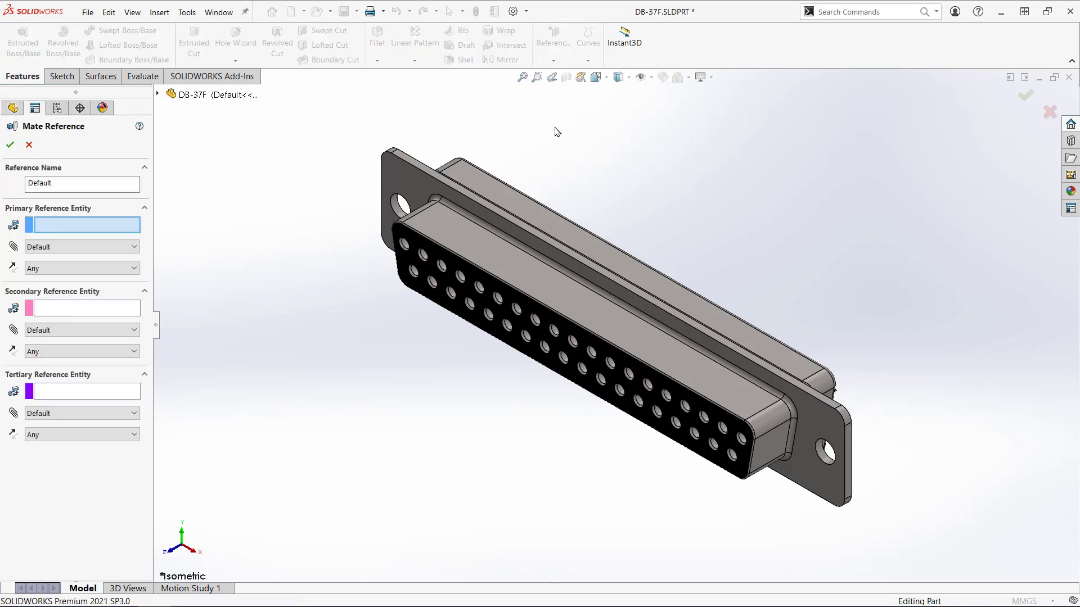
pyautogui.doubleClick(87, 179)
pyautogui.write('db')
pyautogui.press('BackSpace')
pyautogui.press('BackSpace')
pyautogui.write('DB37')
pyautogui.scroll(-5, 753, 466)
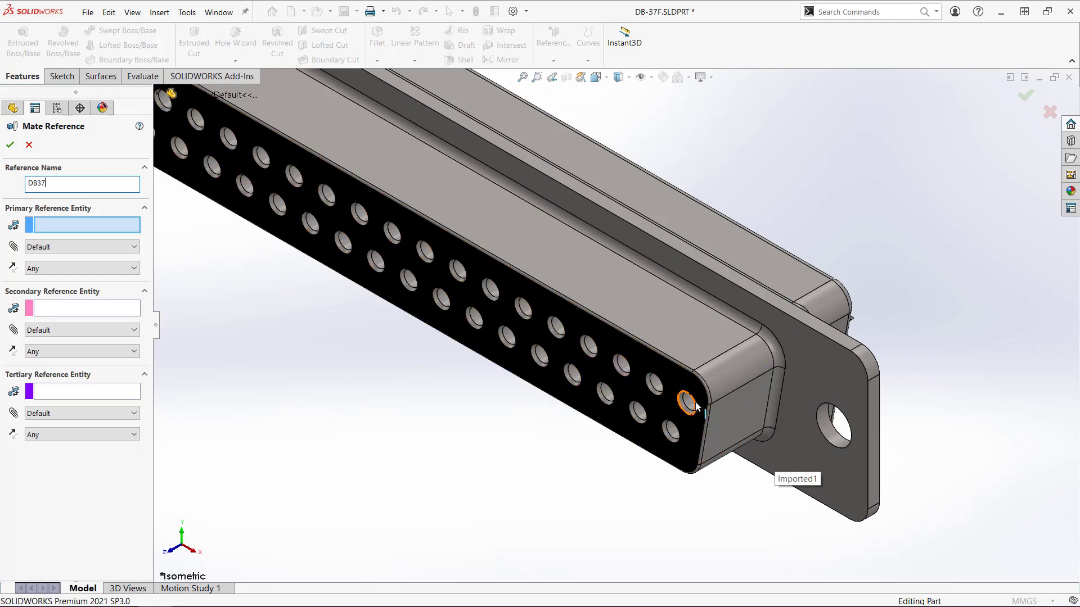
# - Set the pin hole face as primary entity, Concentric and Aligned
pyautogui.click(688, 401)
pyautogui.click(90, 247)
pyautogui.click(84, 278)
pyautogui.click(82, 269)
pyautogui.click(79, 291)
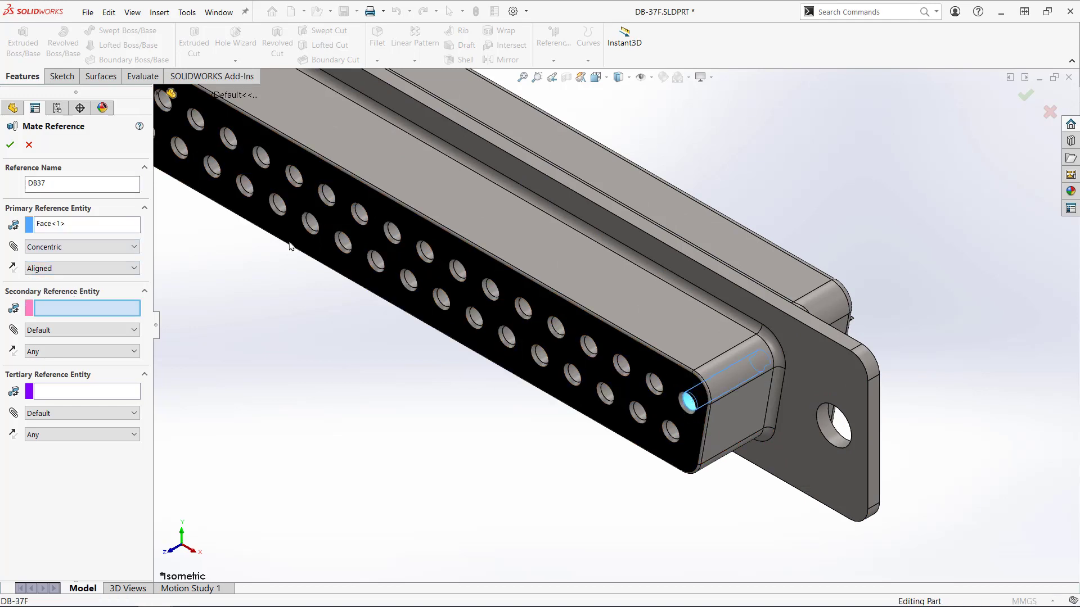
# - Set the flange face as secondary entity, Coincident and Anti-Aligned
pyautogui.click(550, 194)
pyautogui.click(110, 330)
pyautogui.click(44, 362)
pyautogui.click(79, 351)
pyautogui.click(67, 379)
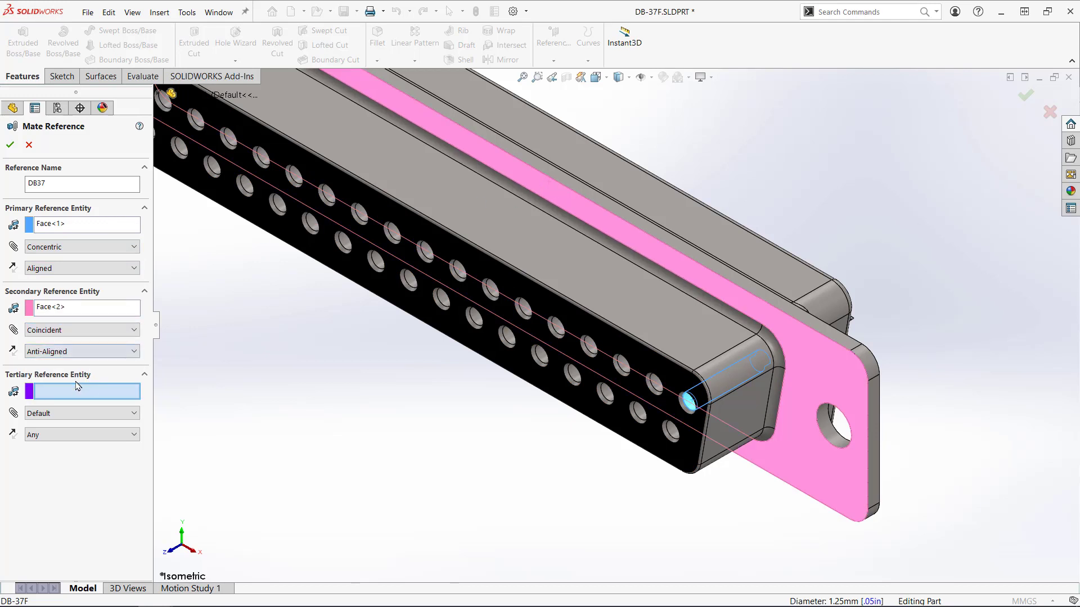
# - Set the long side face as tertiary entity, Parallel and Aligned, and save the reference
pyautogui.click(397, 180)
pyautogui.click(84, 413)
pyautogui.click(73, 449)
pyautogui.click(72, 436)
pyautogui.click(65, 455)
pyautogui.click(9, 147)
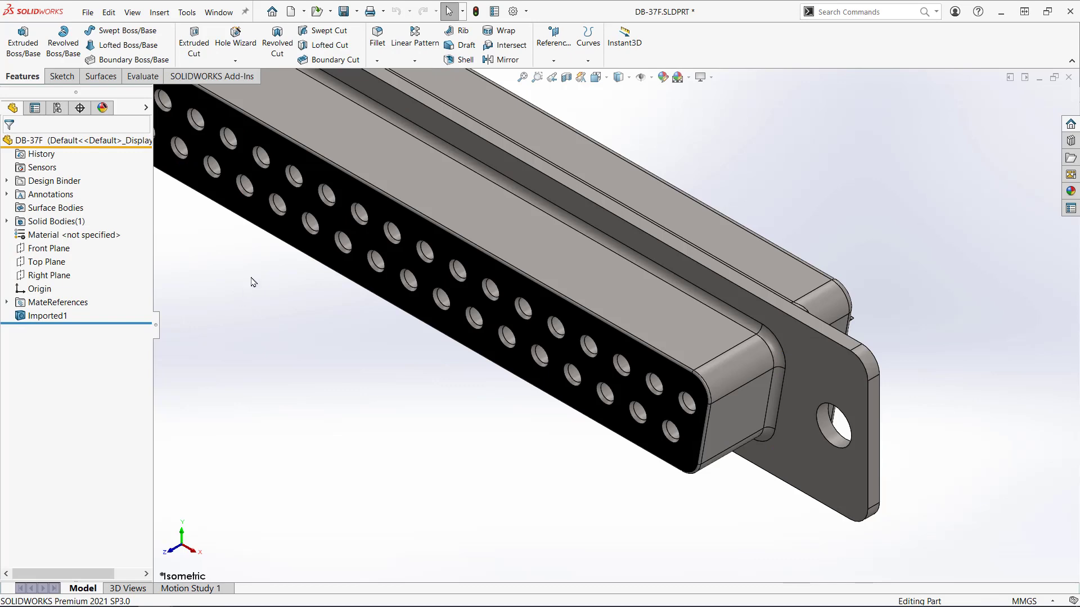
# - Create a new assembly with DB-37F fixed at the origin
pyautogui.click(291, 12)
pyautogui.click(284, 186)
pyautogui.click(448, 397)
pyautogui.click(40, 343)
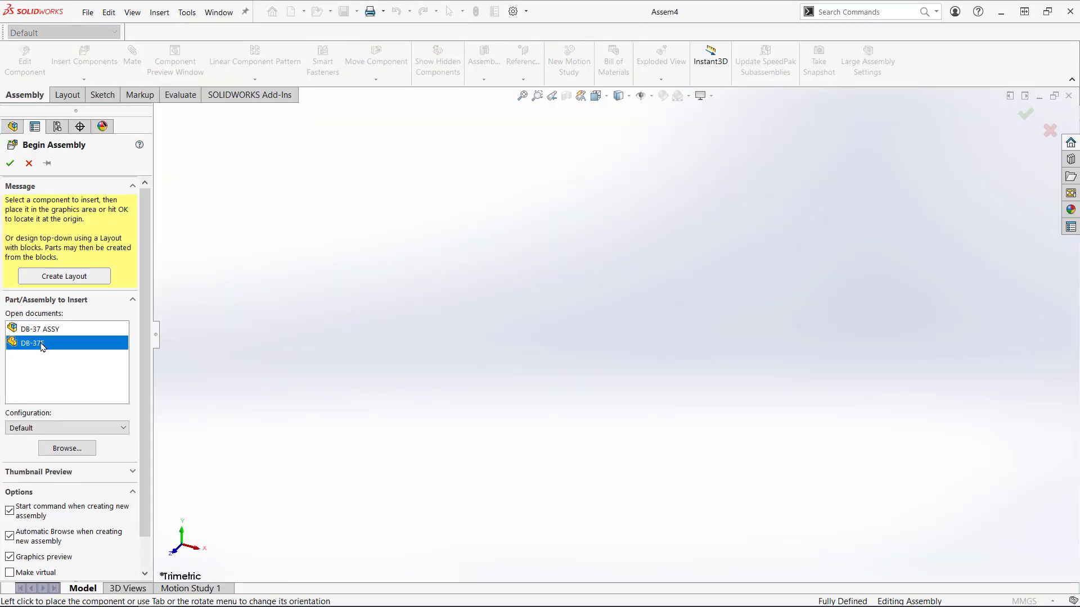
pyautogui.click(8, 166)
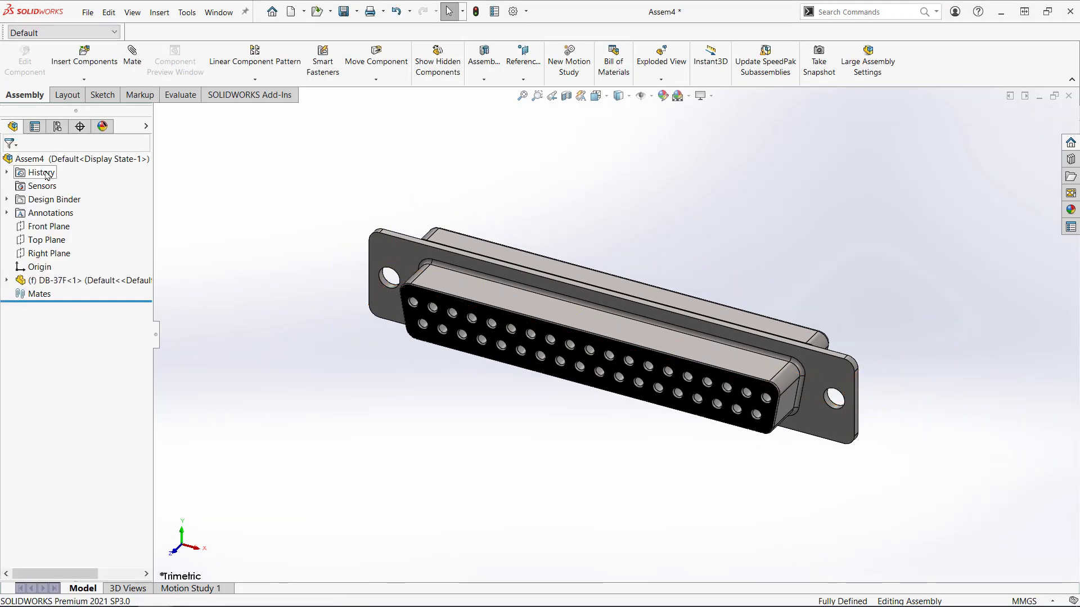
# - Insert DB-37M so it auto-mates to DB-37F, and expand the Mates folder
pyautogui.click(84, 62)
pyautogui.click(67, 406)
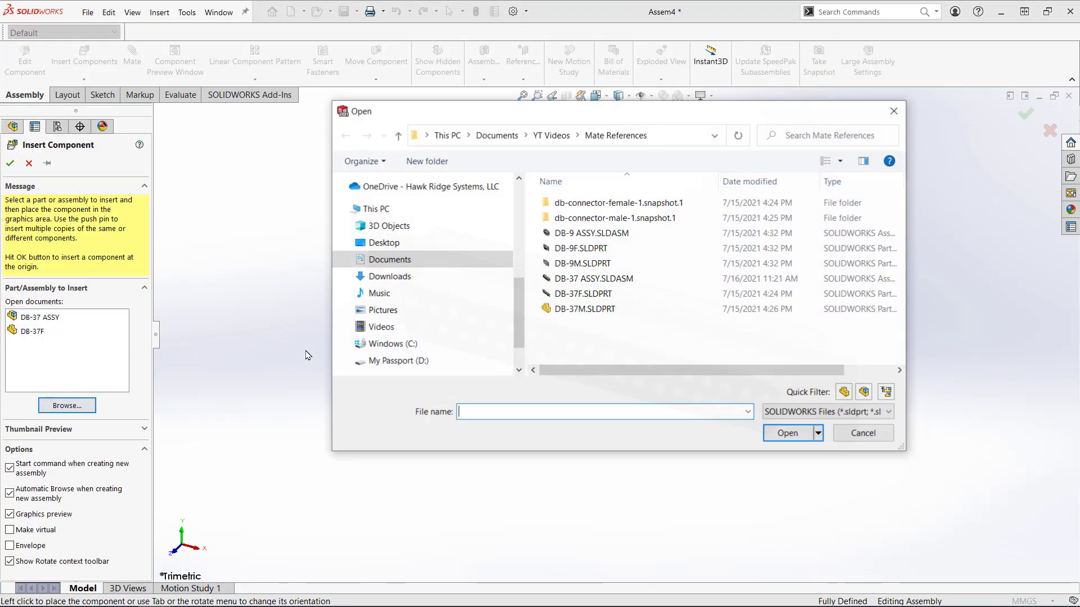
pyautogui.doubleClick(604, 307)
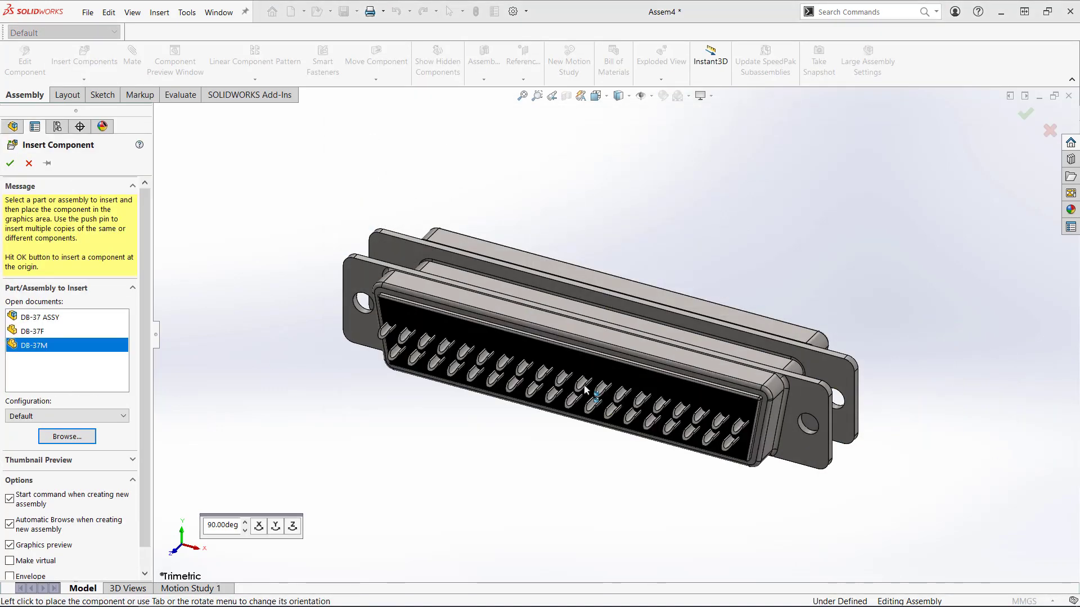
pyautogui.click(581, 384)
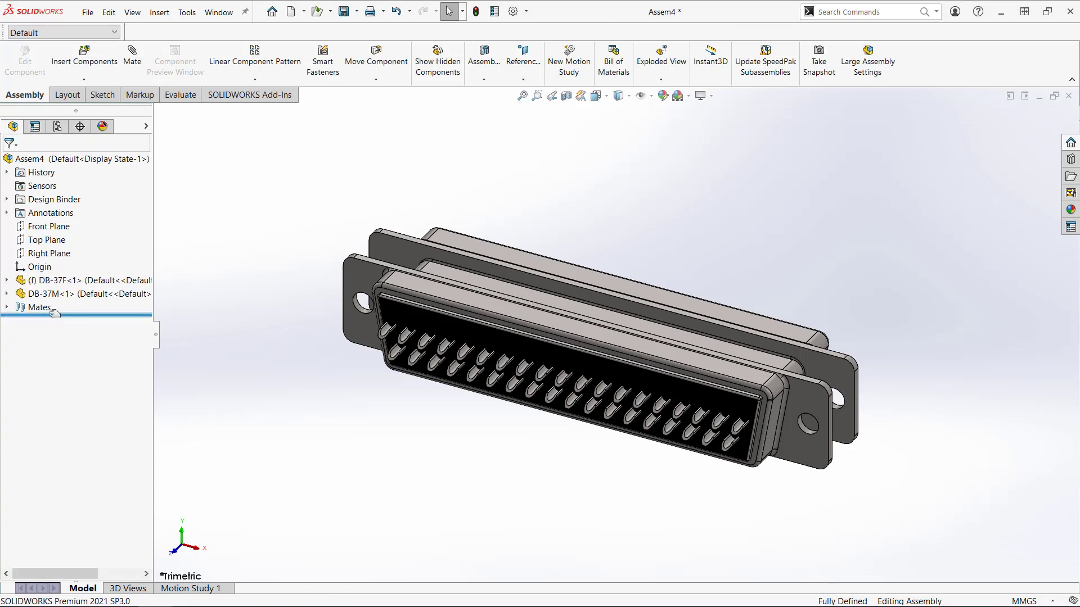
pyautogui.click(7, 307)
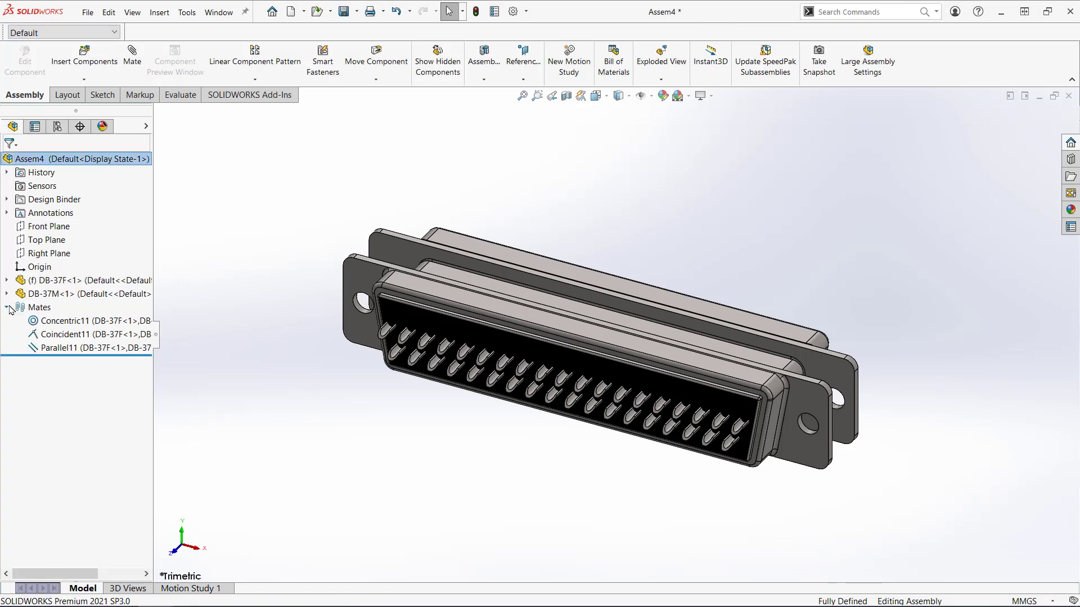